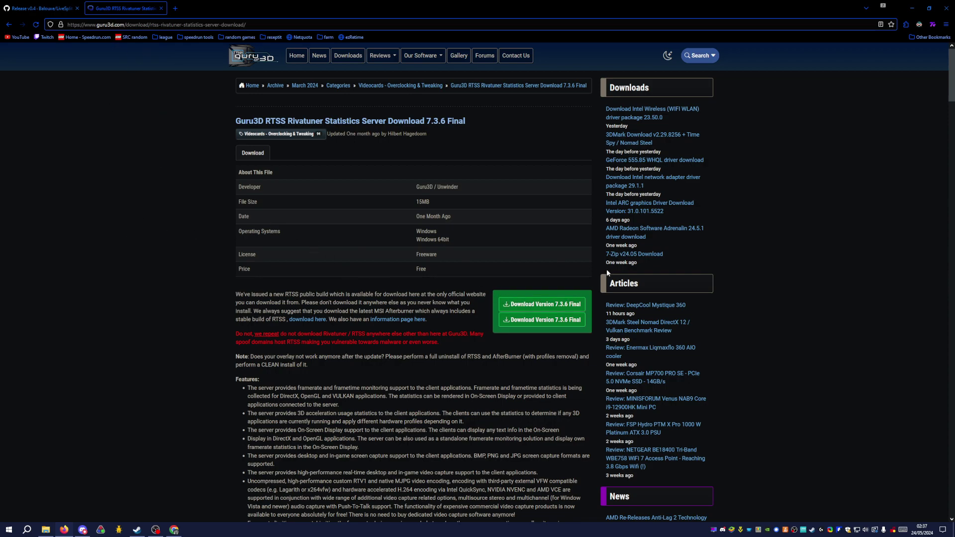
- Start the RTSS 7.3.6 download, close the Guru3D tab, and view the v0.4 release assets
left_click(522, 306)
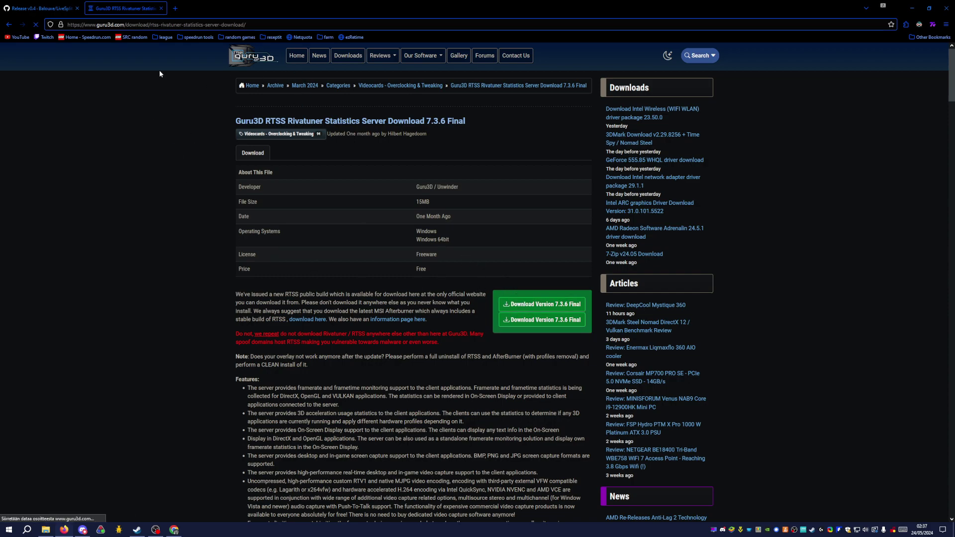
middle_click(114, 9)
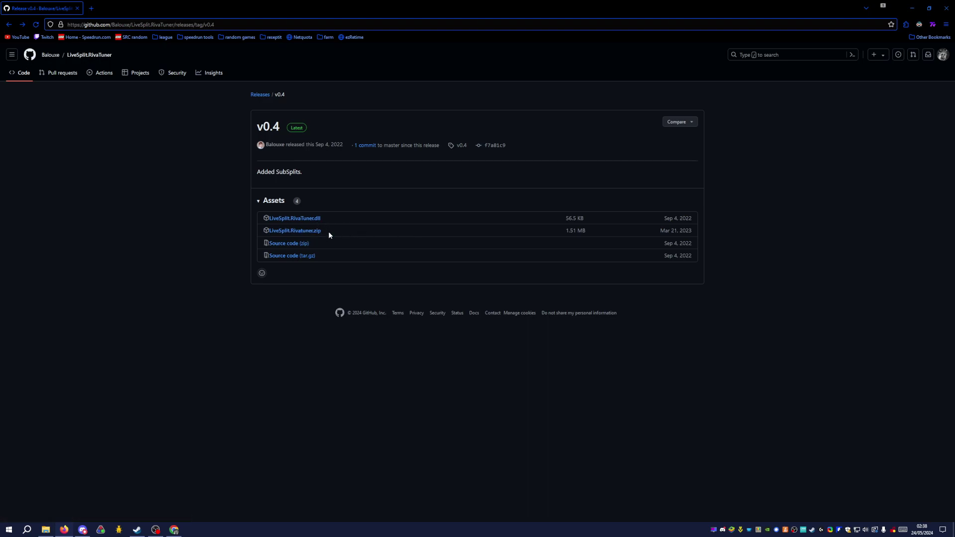
left_click_drag(257, 127, 280, 129)
left_click_drag(487, 184, 496, 157)
left_click(423, 241)
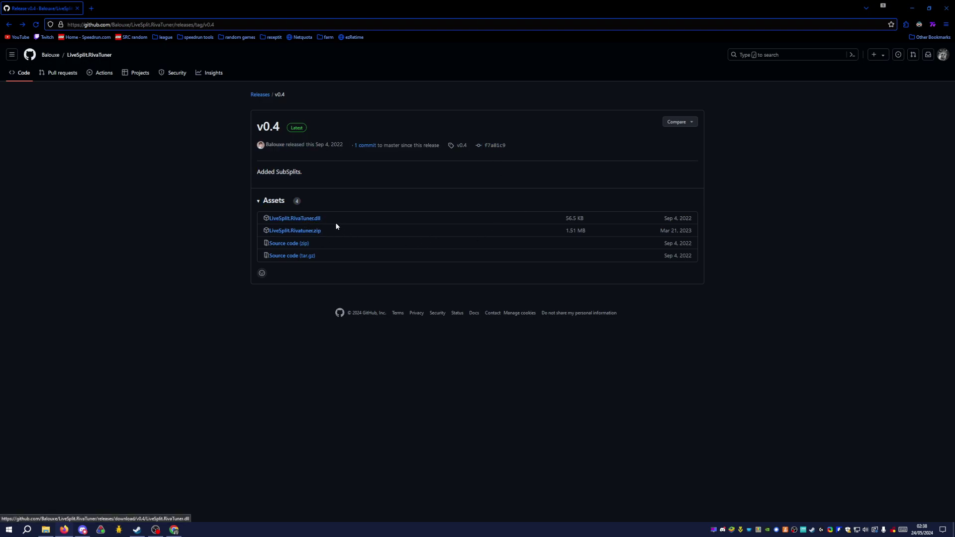
- Open the rtss_livesplit_tutorial folder and look inside [Guru3D.com]-RTSS, then return
left_click(45, 529)
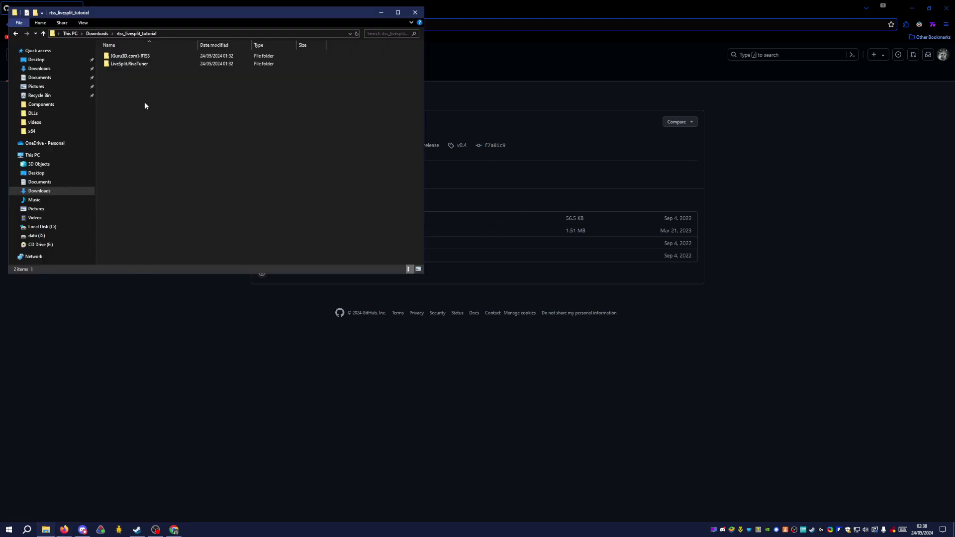
left_click_drag(148, 15, 166, 73)
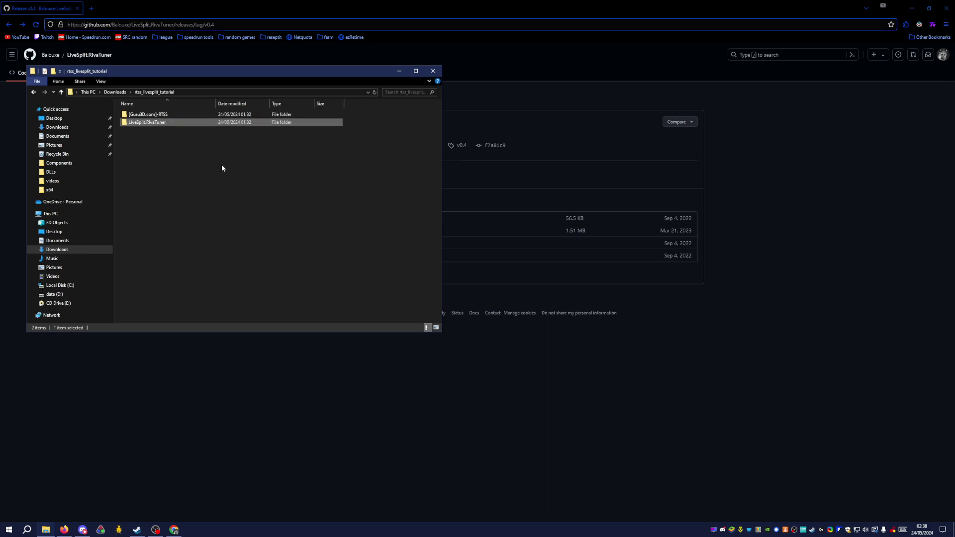
double_click(155, 116)
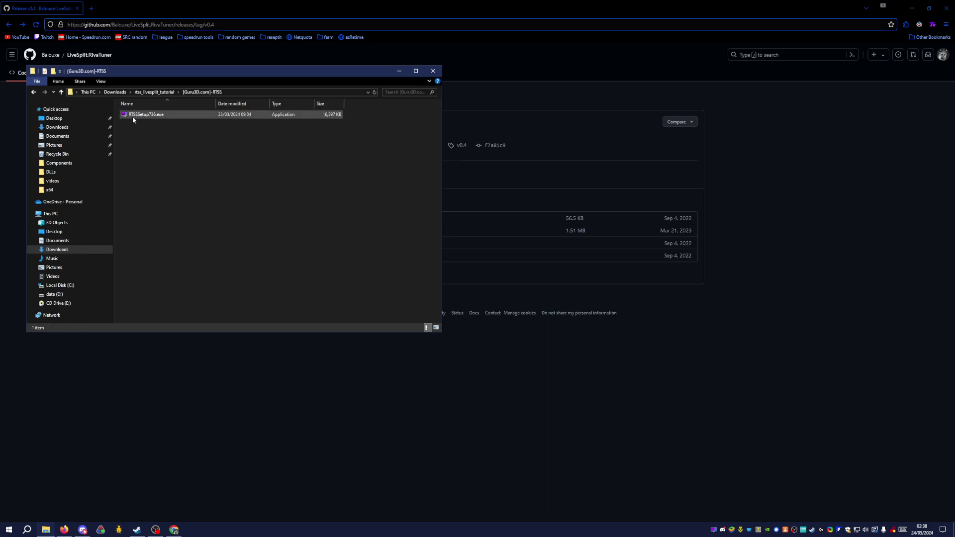
left_click(163, 96)
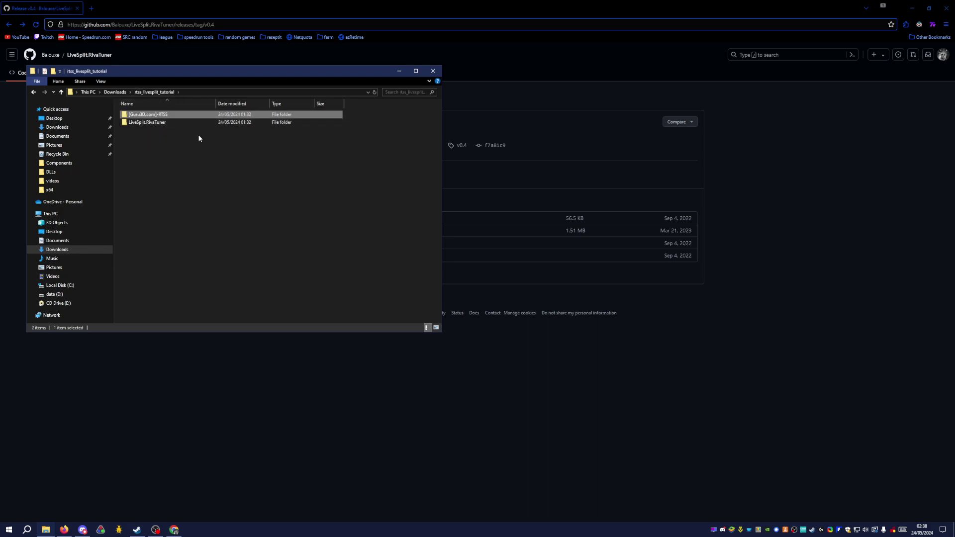
- Navigate into LiveSplit.RivaTuner's bin folder
left_click_drag(168, 71, 163, 64)
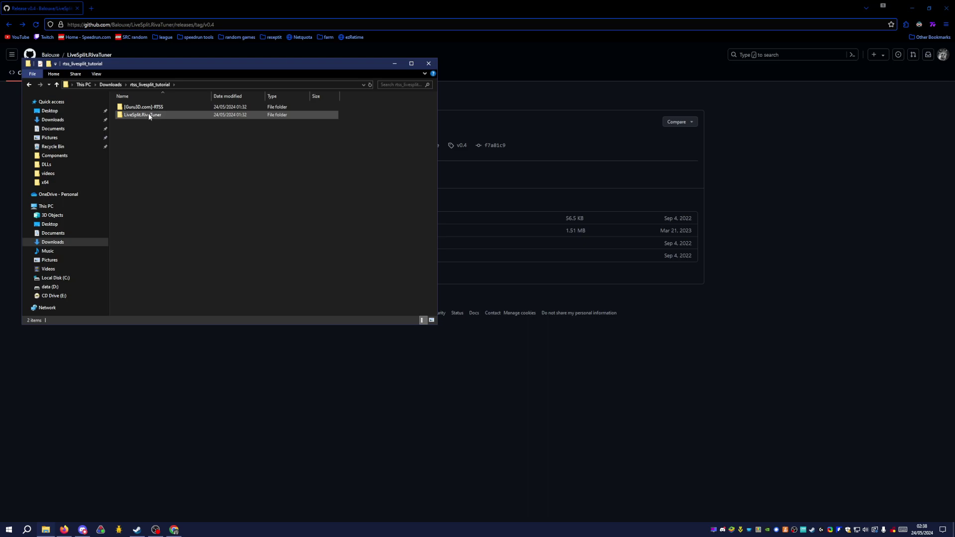
double_click(148, 114)
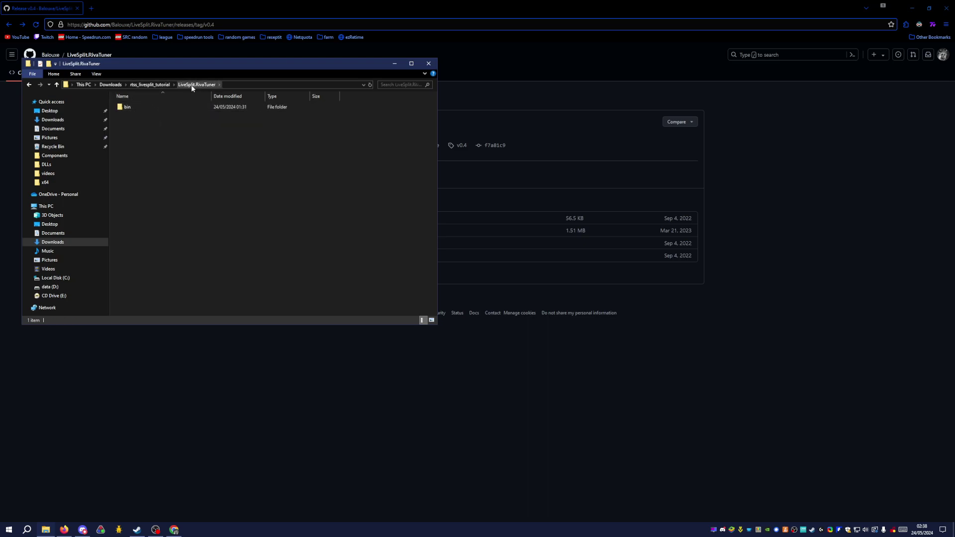
left_click(149, 109)
double_click(150, 108)
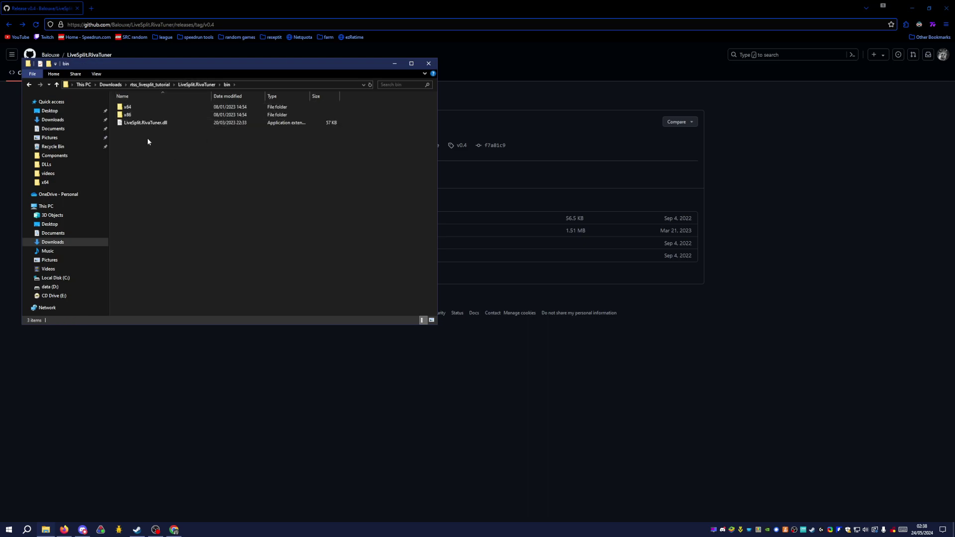
left_click_drag(162, 159, 243, 168)
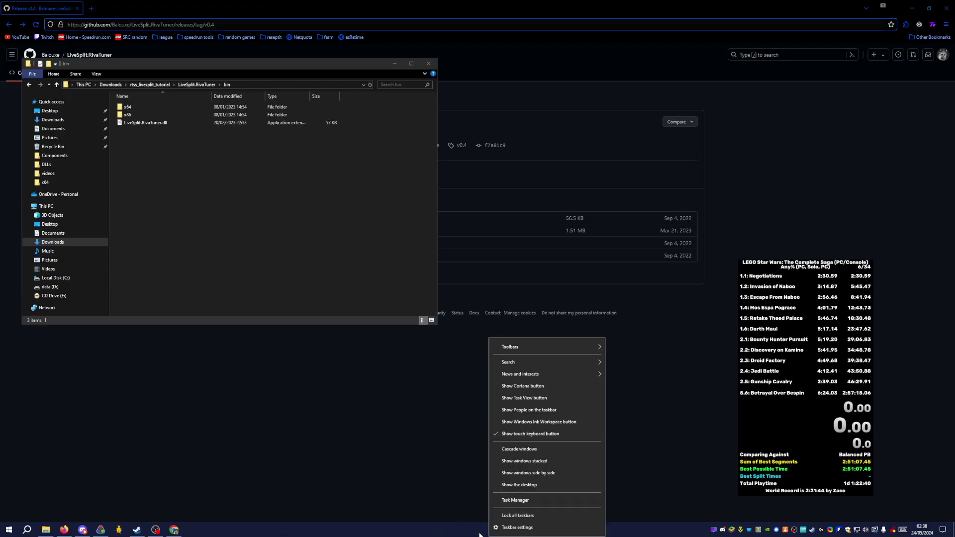
- Open the LiveSplit_1.8.28 folder via Task Manager, place it top-right, and close Task Manager
left_click(529, 500)
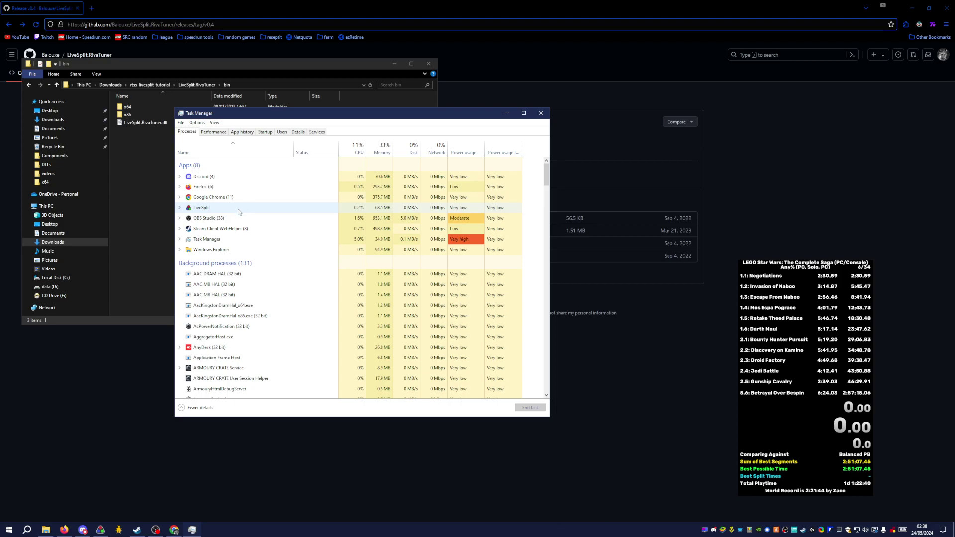
right_click(239, 209)
left_click(267, 277)
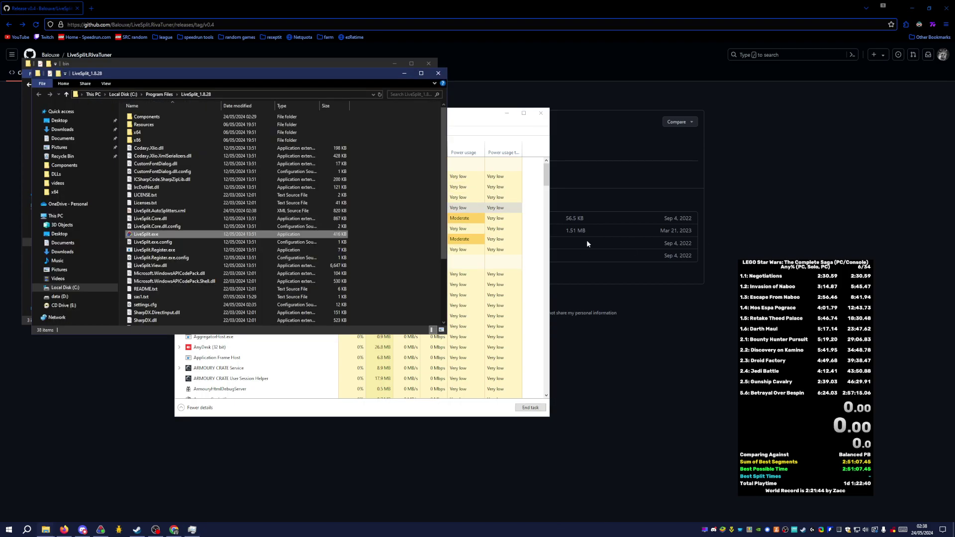
left_click_drag(279, 80, 786, 55)
left_click(470, 118)
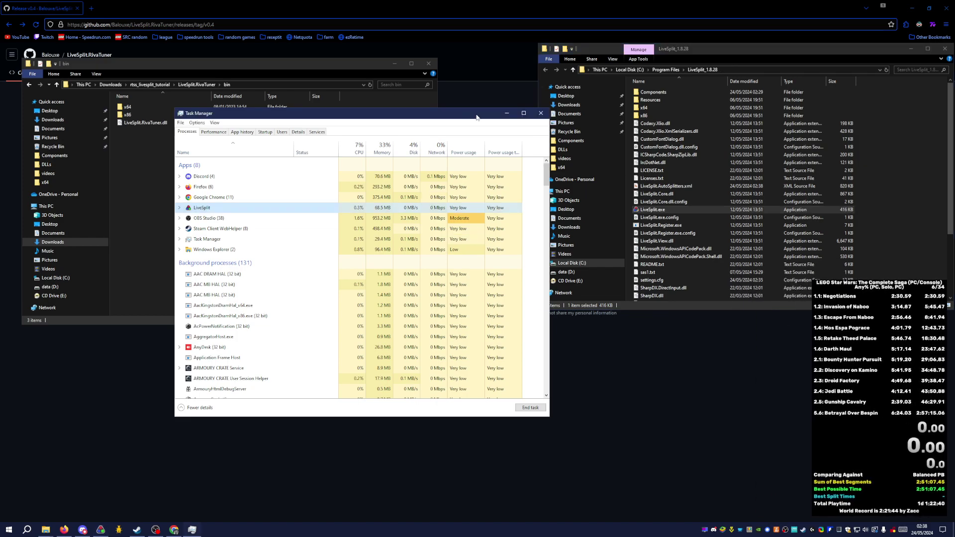
left_click(540, 114)
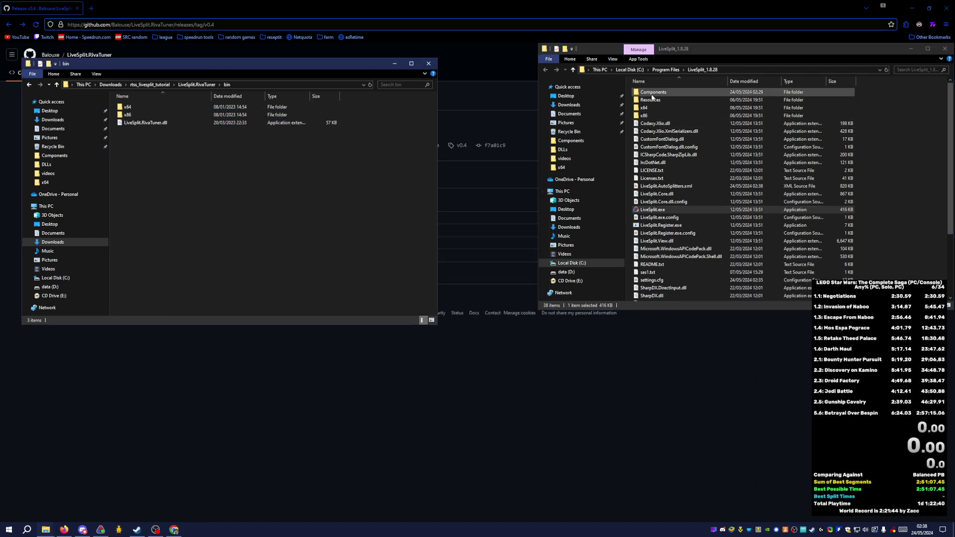
- Paste x64, x86 and LiveSplit.RivaTuner.dll into Components, replacing files with administrator permission
double_click(677, 92)
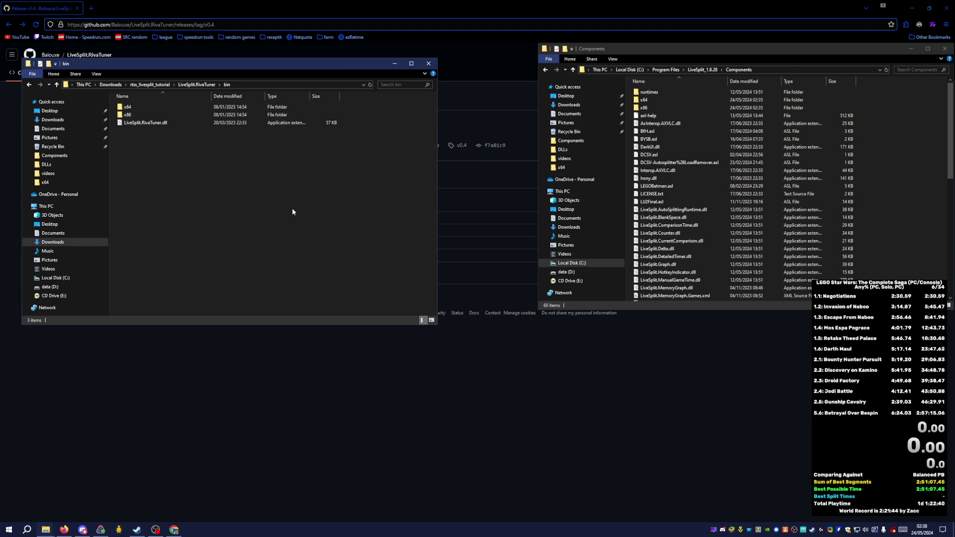
left_click_drag(292, 208, 299, 138)
left_click(911, 152)
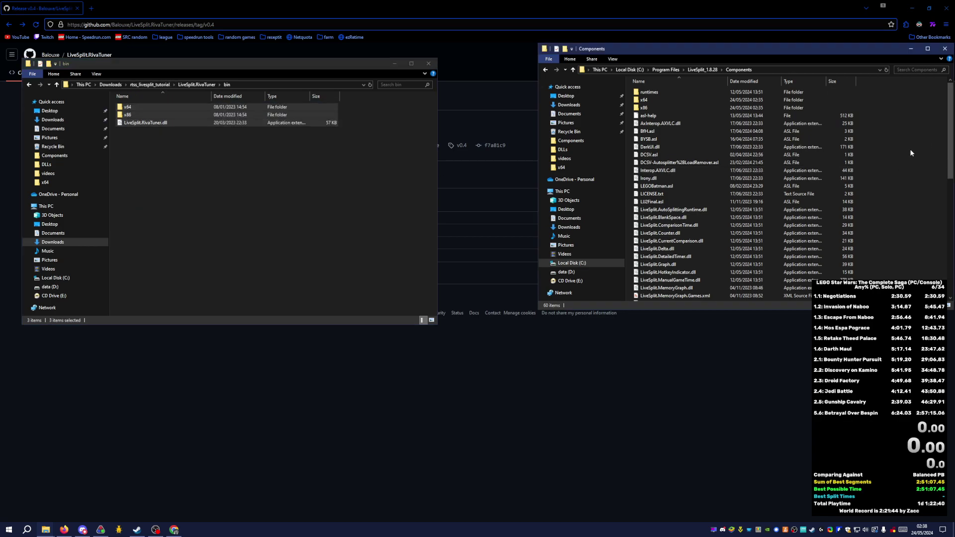
key("ctrl+v")
left_click(486, 216)
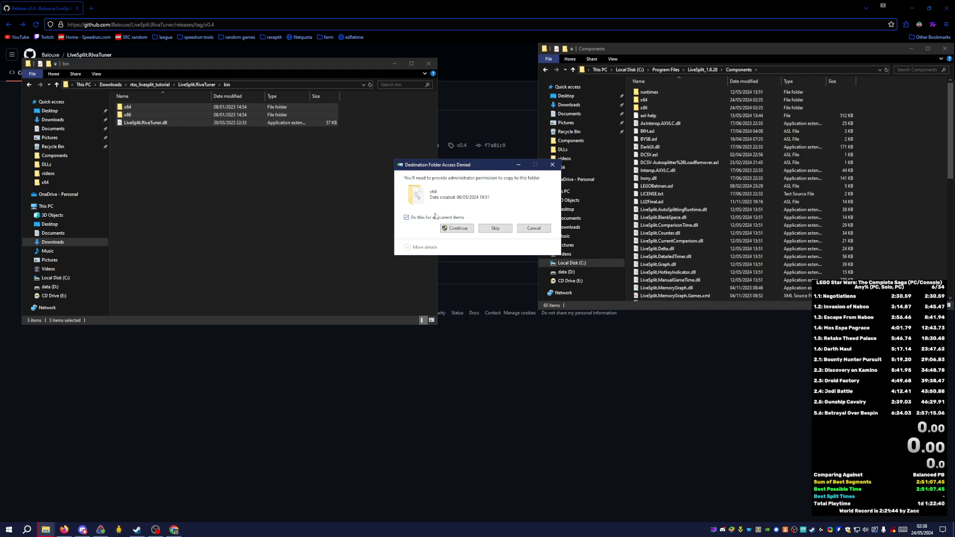
left_click(456, 228)
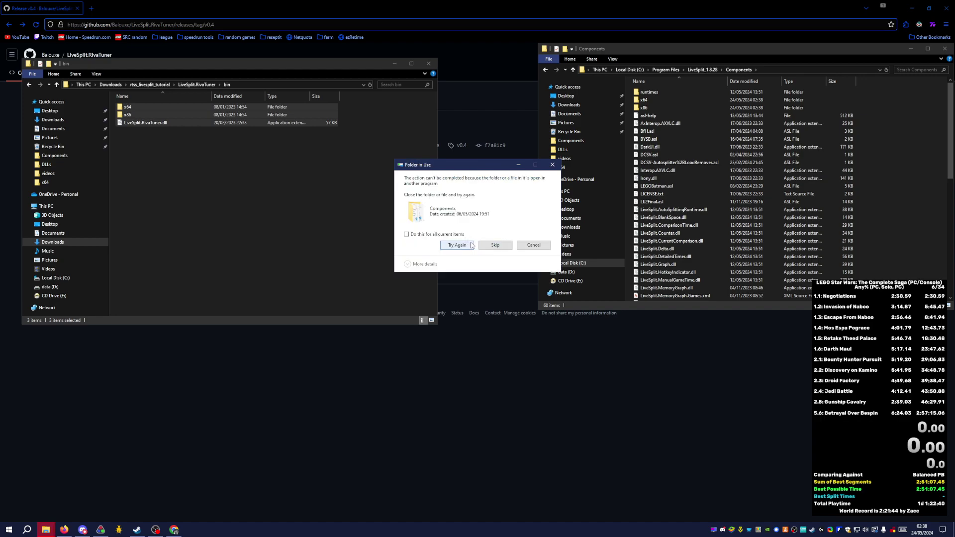
left_click_drag(869, 343, 688, 335)
right_click(708, 351)
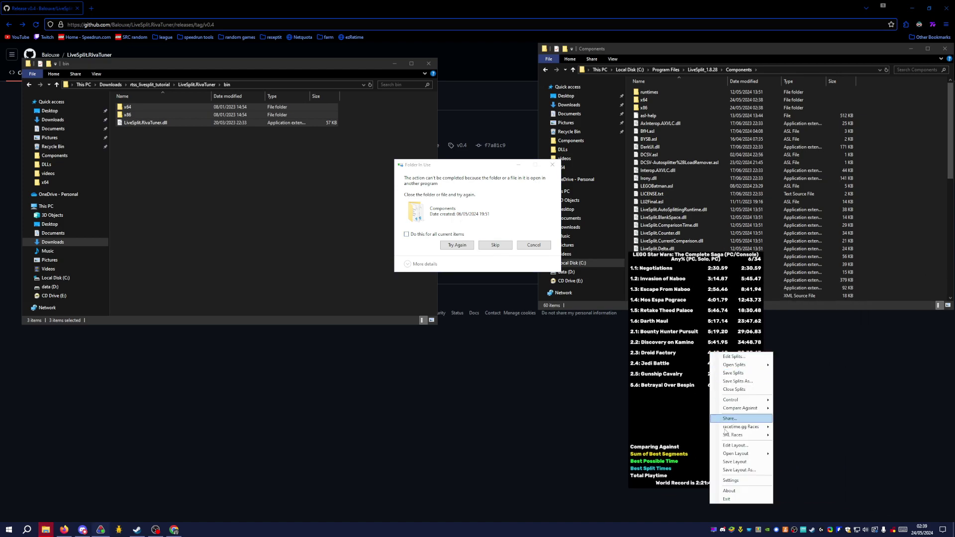
- Quit LiveSplit so the copy into Components can finish, then start searching for RTSS
left_click(734, 498)
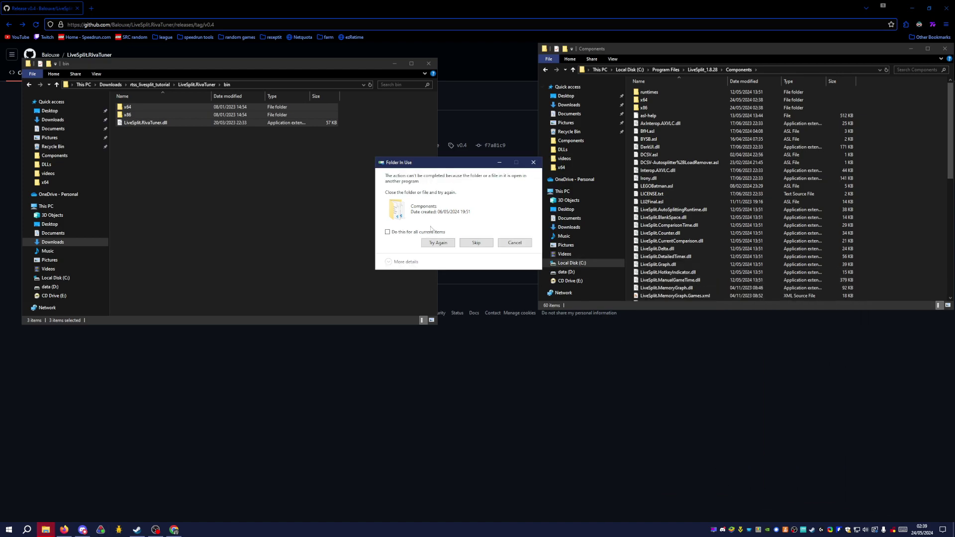
left_click(432, 244)
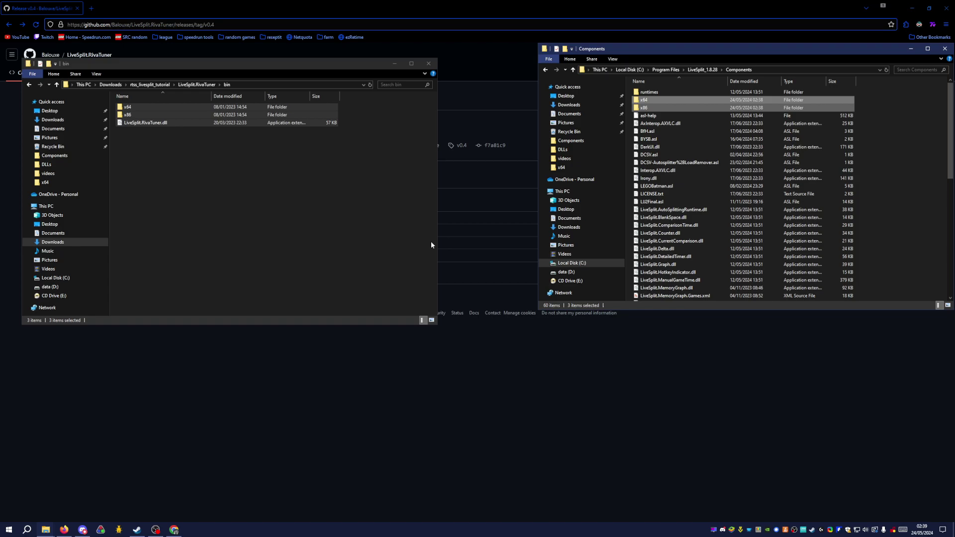
left_click(27, 530)
type("r")
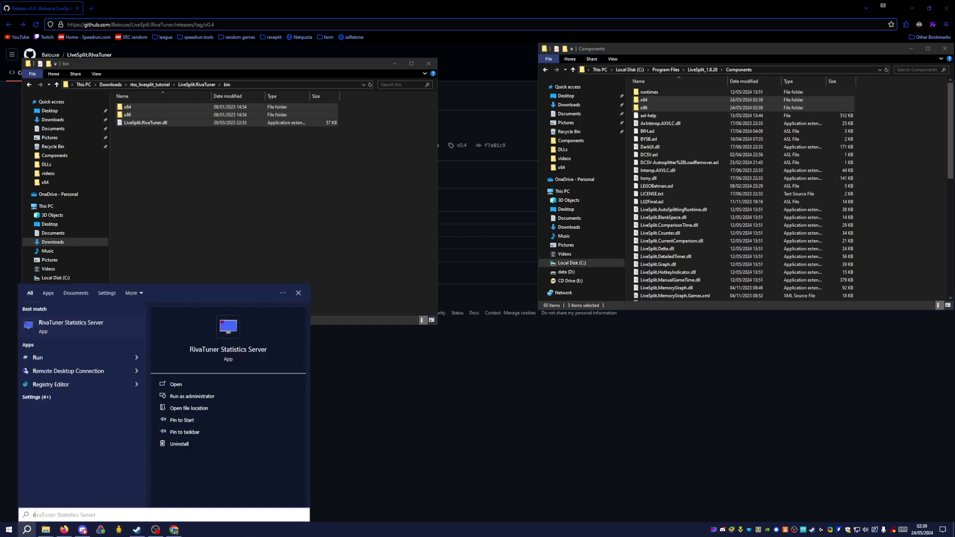
type("tss")
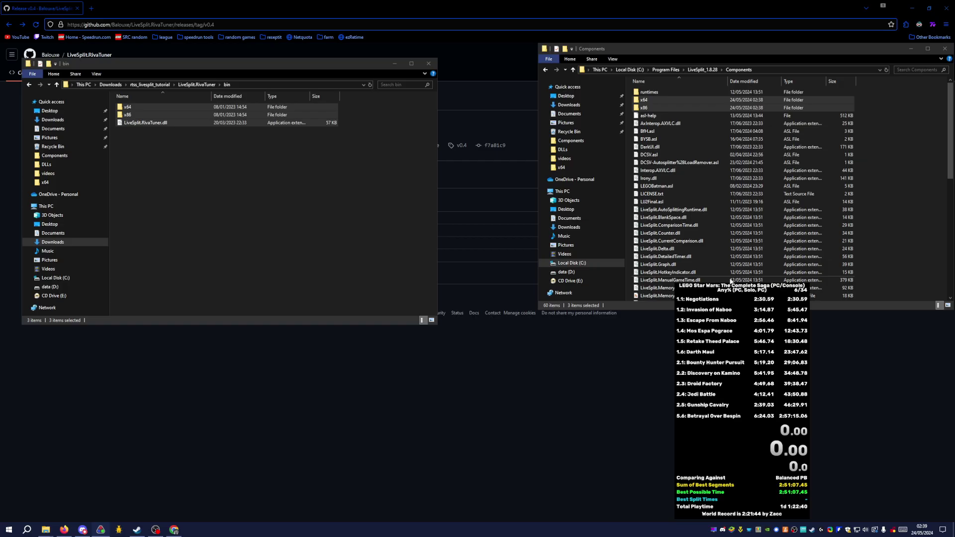
- Add the RivaTuner component to LiveSplit's layout and move it to the top
right_click(709, 339)
left_click(713, 440)
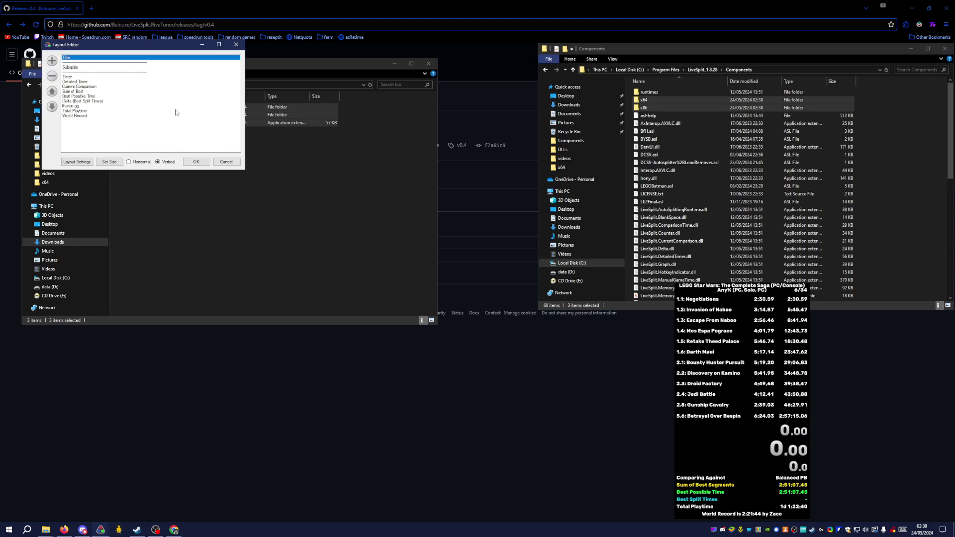
left_click(390, 254)
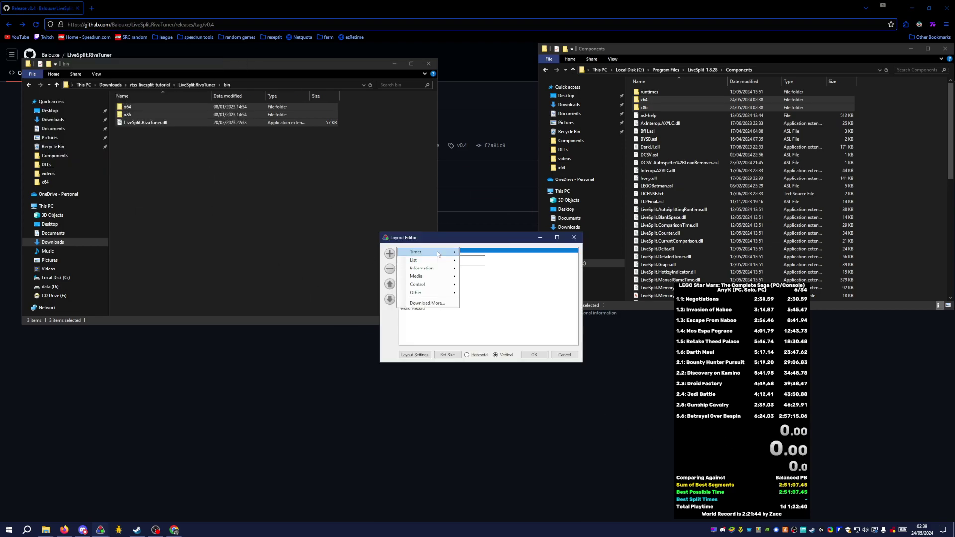
left_click(497, 322)
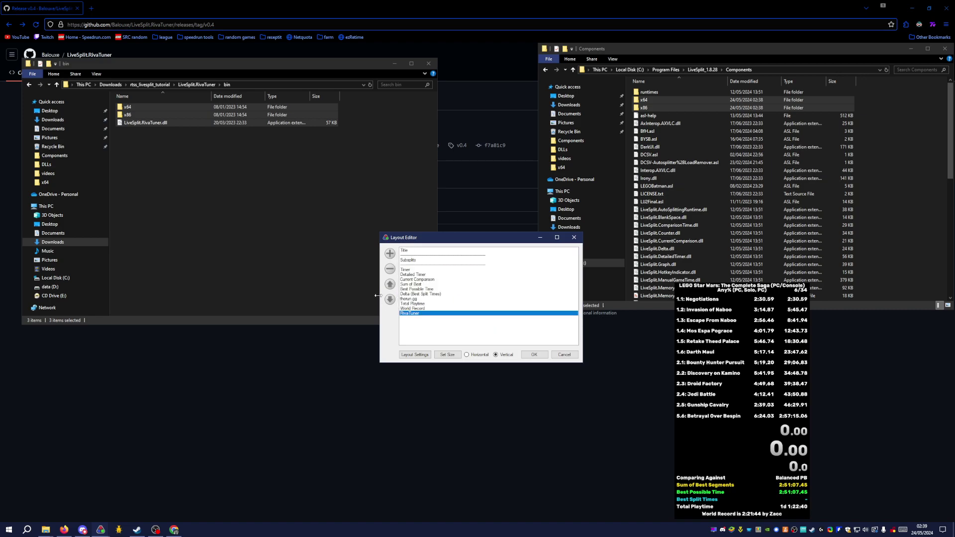
left_click(389, 287)
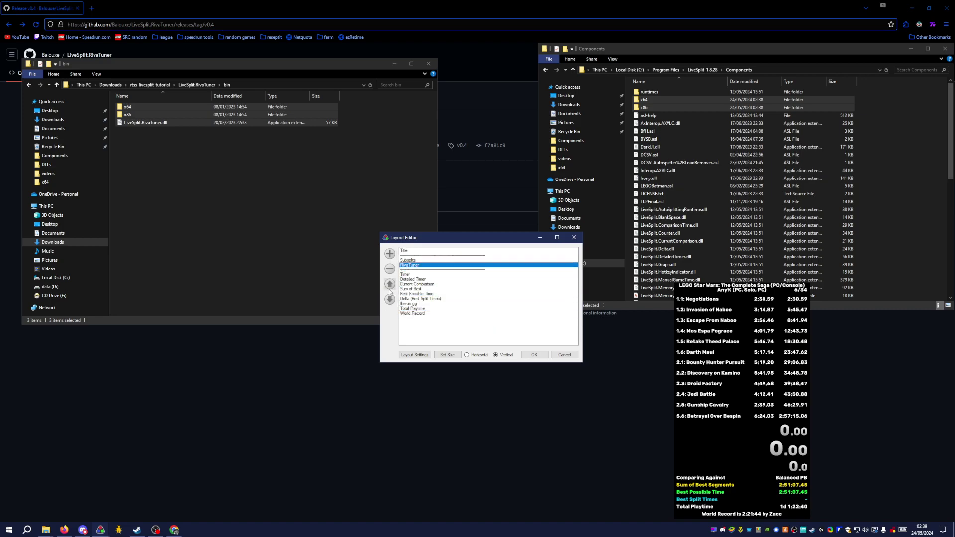
left_click(390, 288)
- In RivaTuner settings, add Title, Splits, Timer, Split Timer and Sum Of Best
left_click(415, 354)
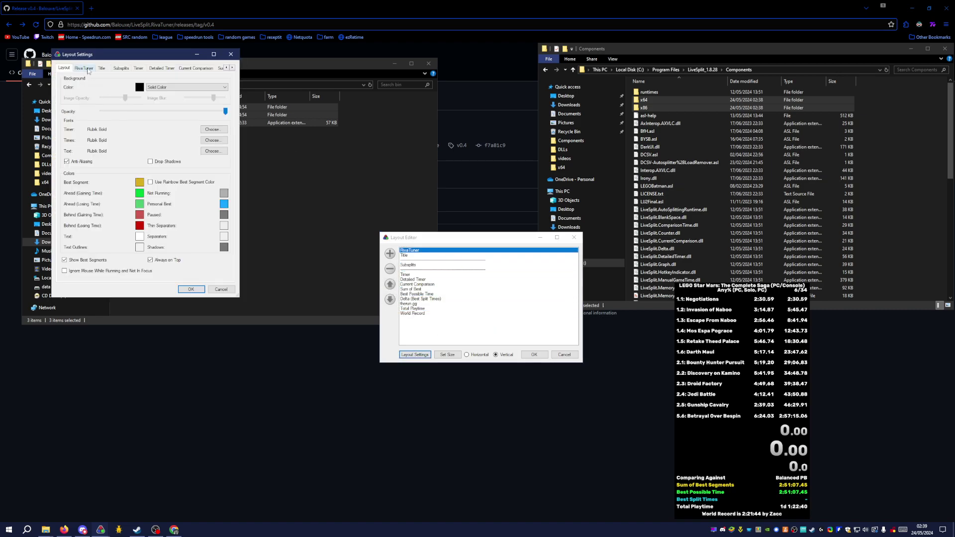
mouse_move(122, 57)
left_mouse_down()
mouse_move(251, 172)
mouse_move(455, 209)
left_mouse_up()
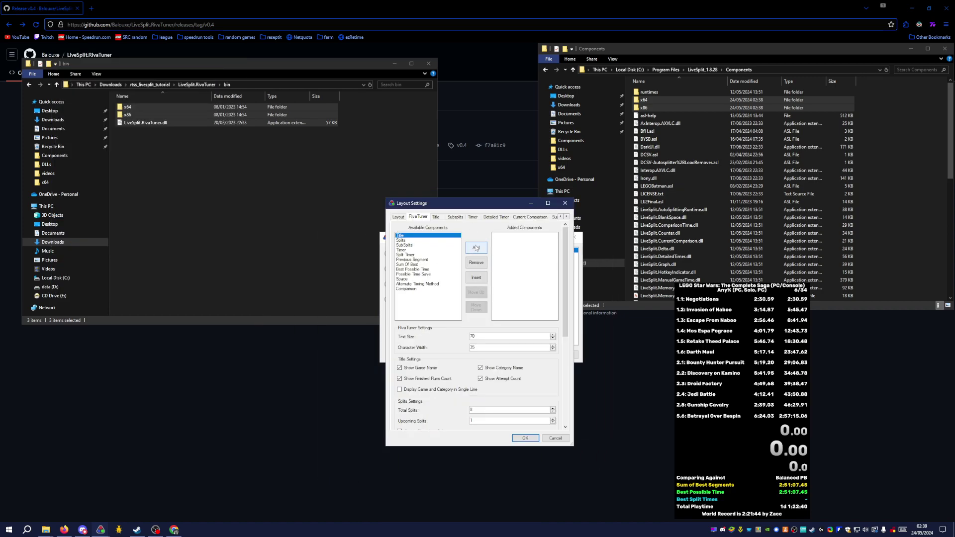
left_click(476, 248)
left_click(422, 239)
left_click(476, 248)
left_click(424, 249)
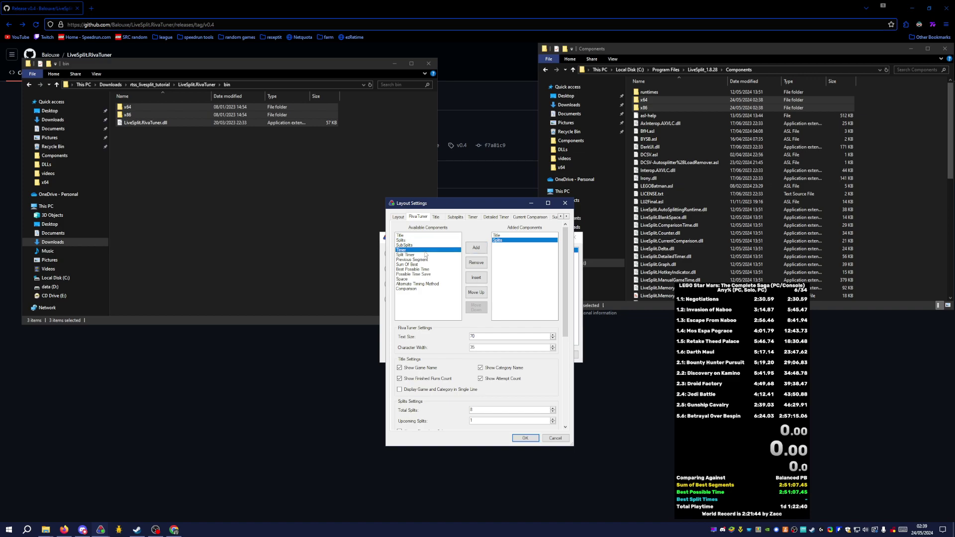
left_click(477, 248)
left_click(416, 255)
left_click(476, 247)
left_click(415, 264)
left_click(476, 247)
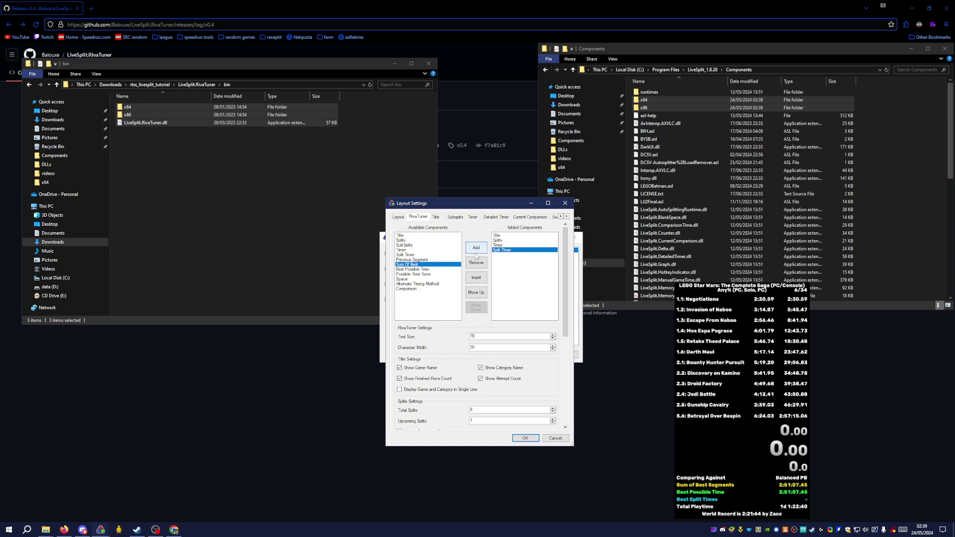
- Add Best Possible Time and Alternate Timing Method, then confirm the settings and layout
left_click(428, 275)
left_click(417, 270)
left_click(477, 248)
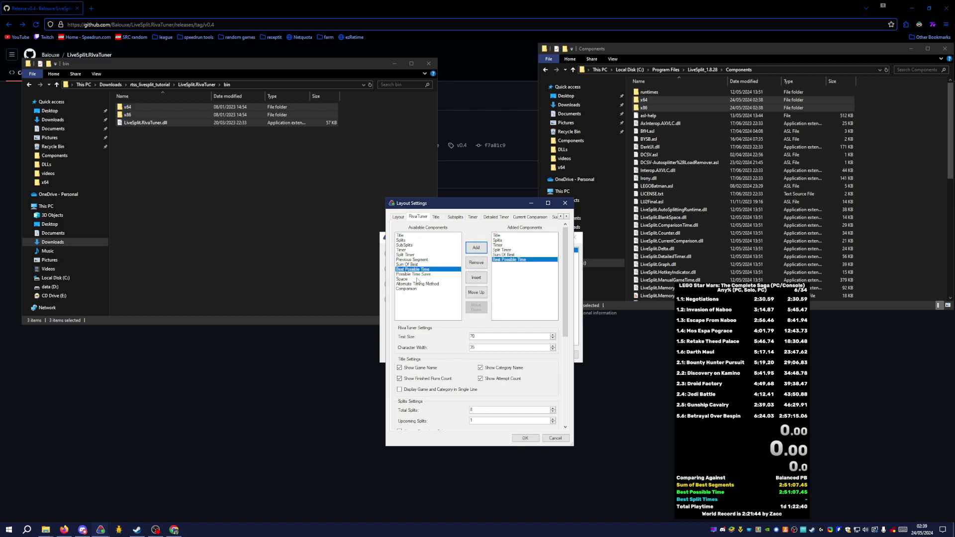
left_click(416, 289)
left_click(476, 248)
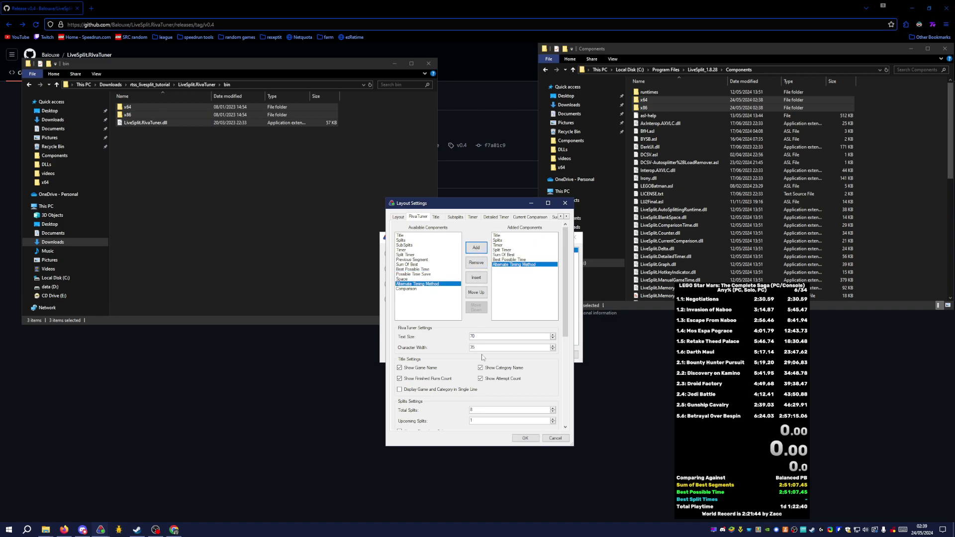
left_click(525, 438)
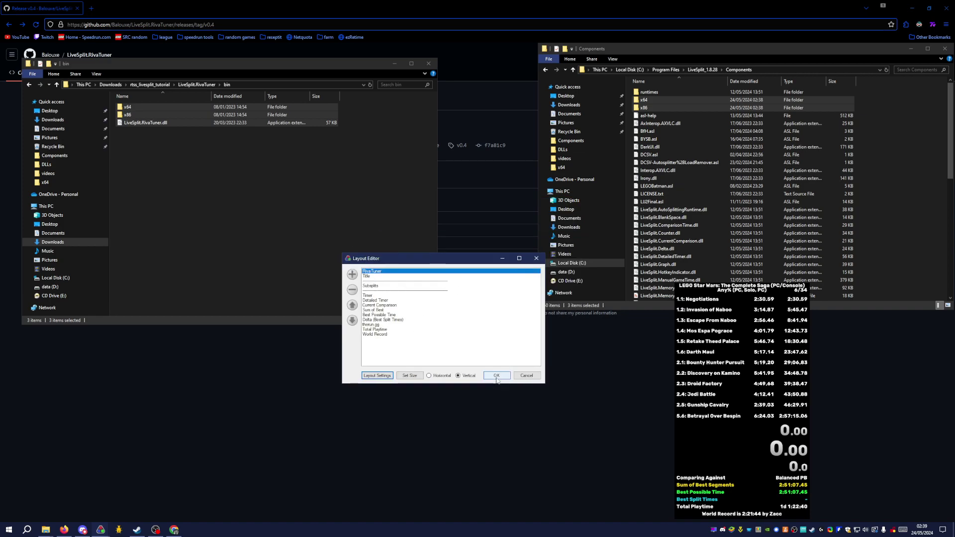
left_click(497, 378)
left_click_drag(732, 364, 868, 362)
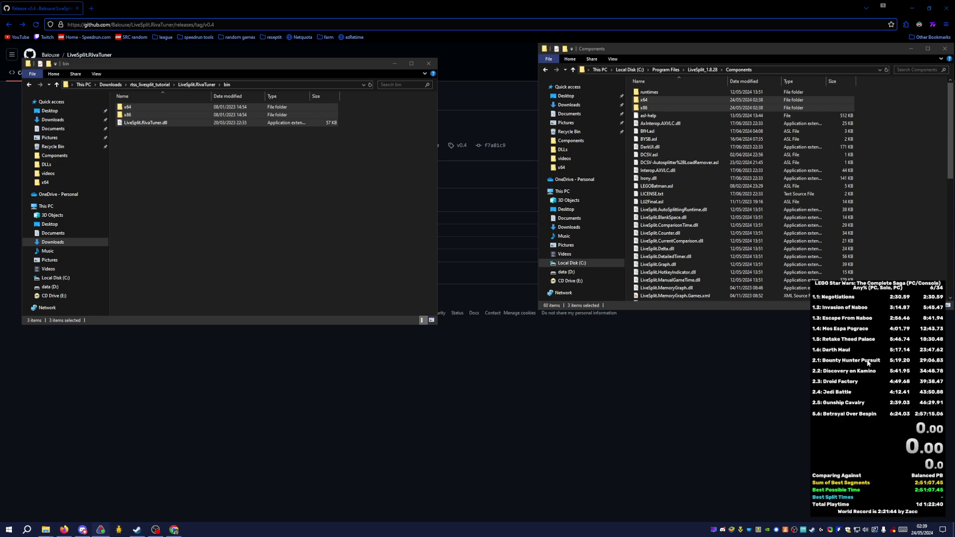
- Launch LEGO Star Wars: The Complete Saga from the Steam library
left_click(136, 530)
left_click(228, 208)
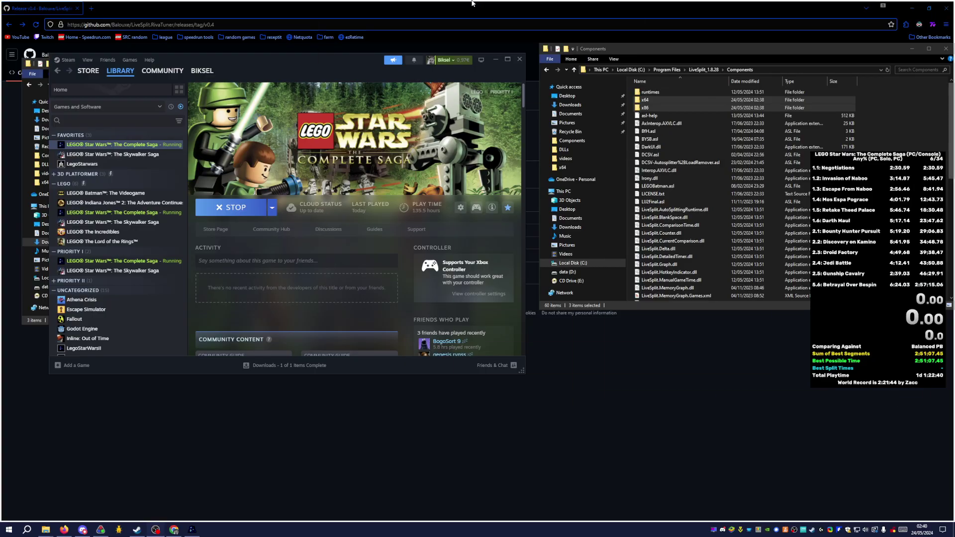
key("alt+Tab")
left_click(256, 461)
left_click(247, 484)
left_click(256, 440)
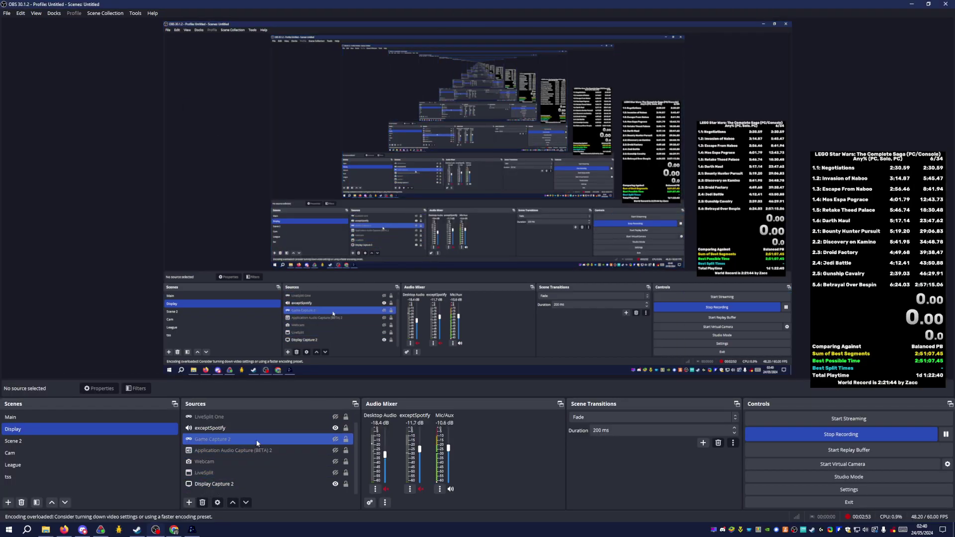
right_click(257, 443)
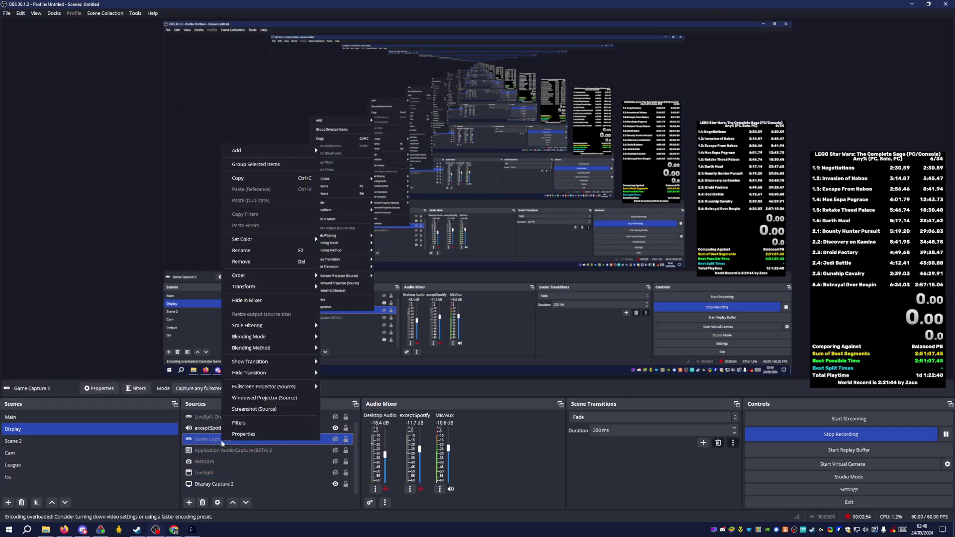
left_click(267, 433)
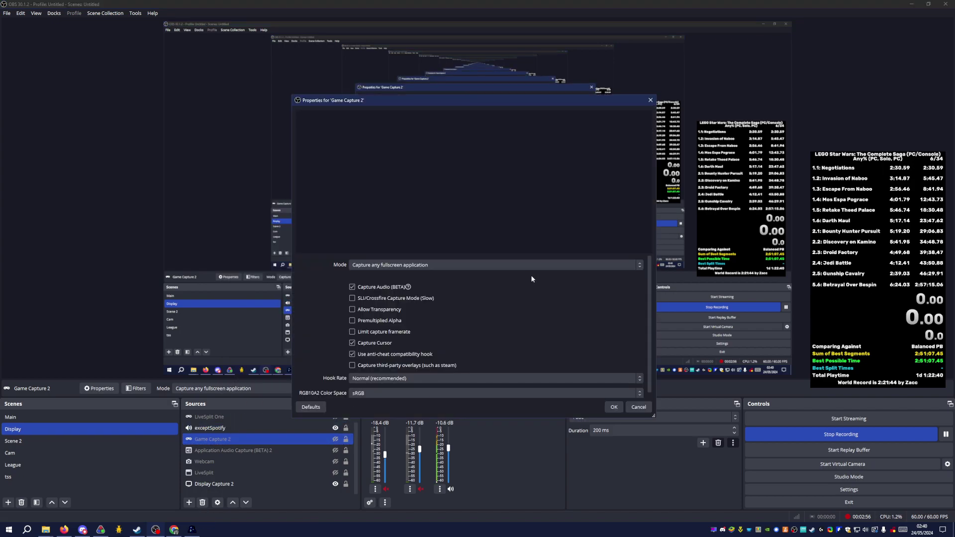
left_click(353, 364)
left_click(373, 365)
left_click(614, 406)
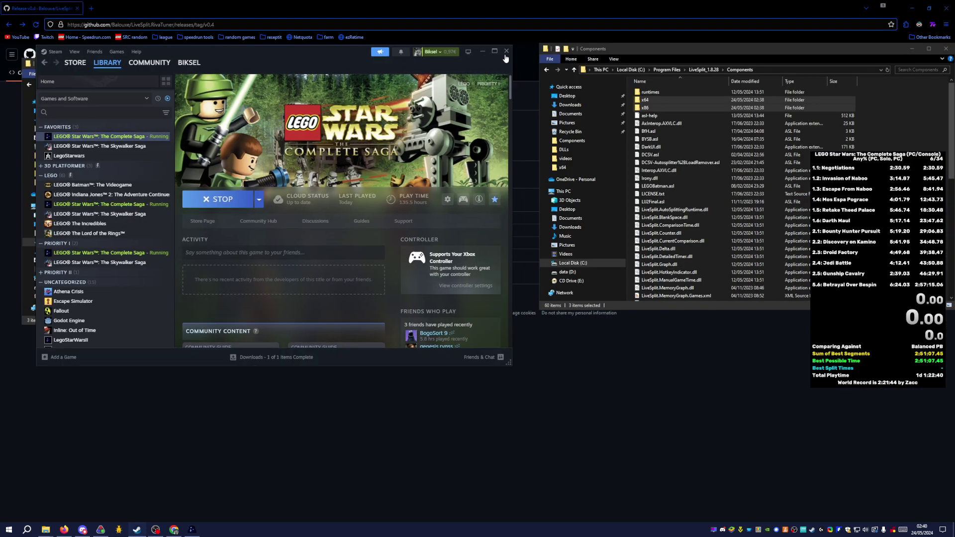
- Close the Steam library window and nudge the bin folder window up-left
left_click(507, 53)
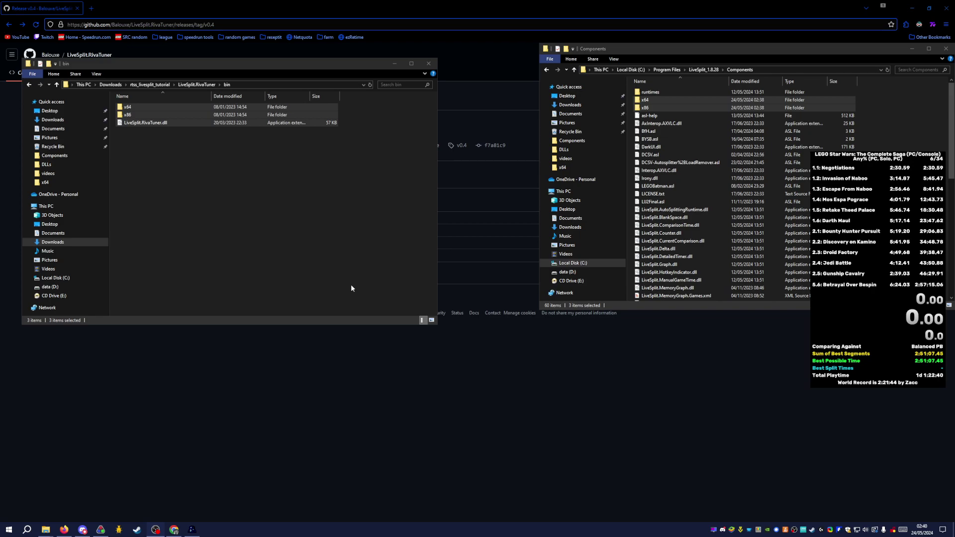
left_click_drag(255, 69, 238, 57)
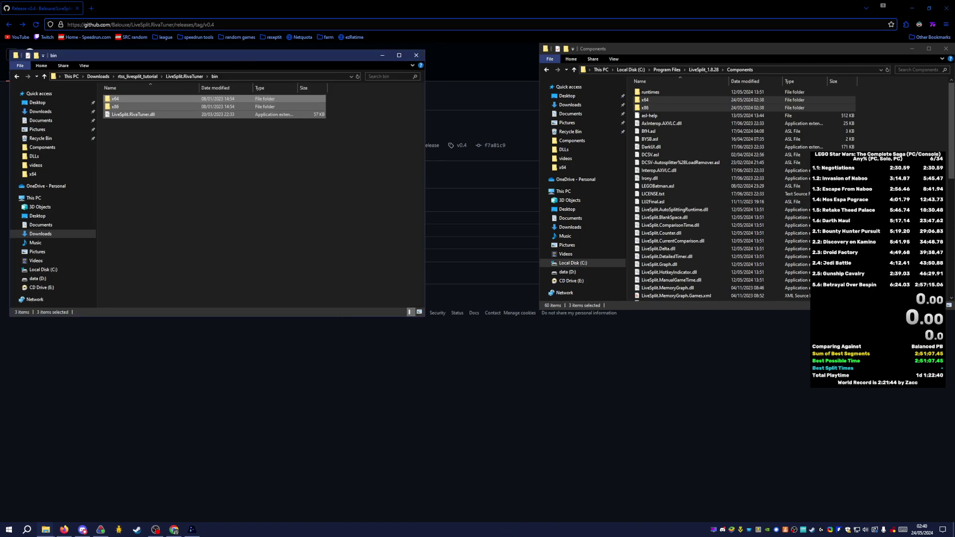